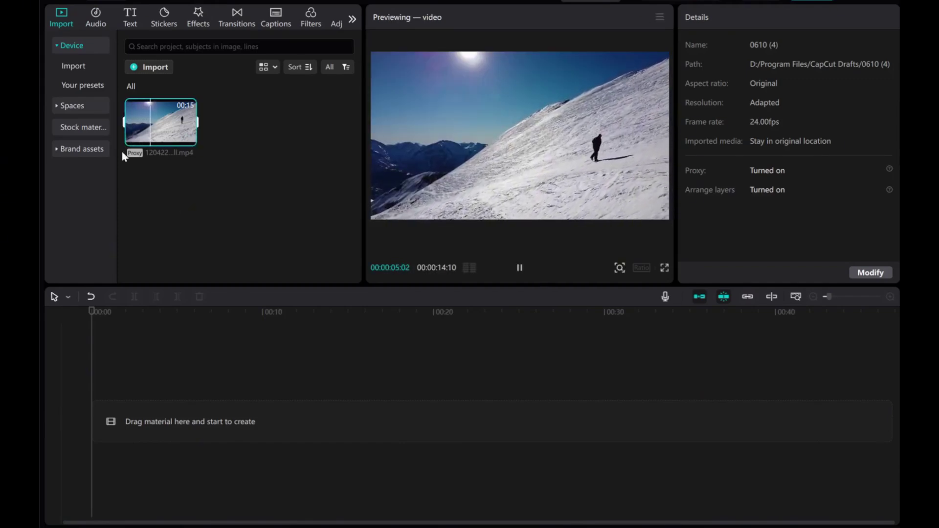
Place the snow mountain clip on the timeline and trim it to 6:09
{"action": "left_click_drag", "start_coordinate": [135, 126], "coordinate": [150, 418]}
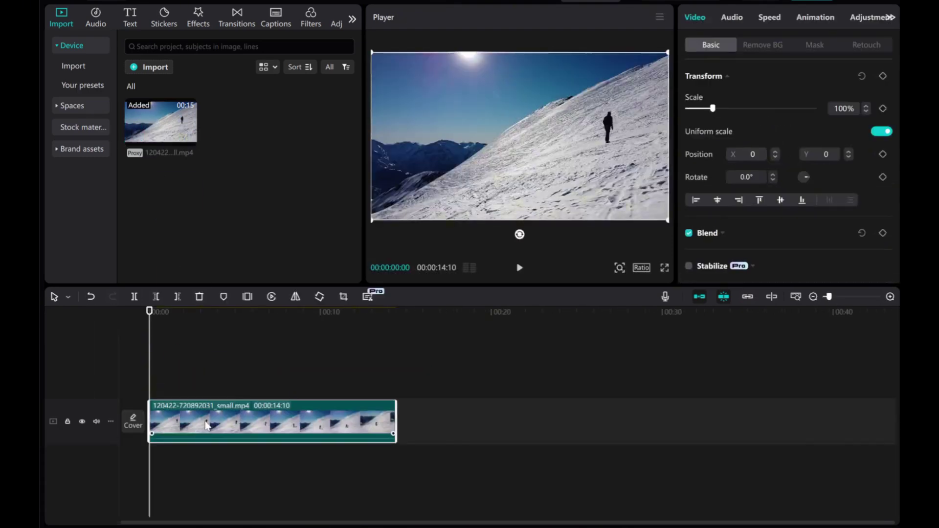
{"action": "left_click_drag", "start_coordinate": [395, 420], "coordinate": [257, 421]}
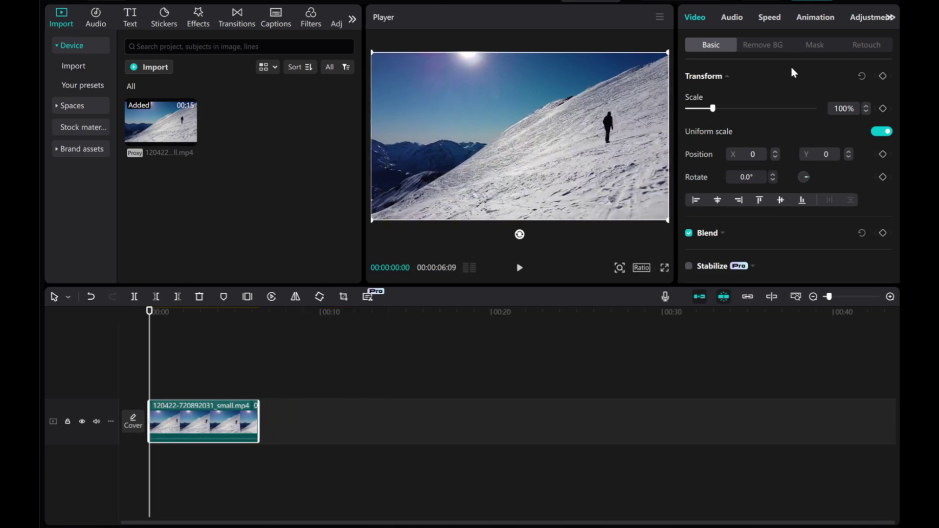
Add a transform keyframe at the clip start and raise Scale to 136%
{"action": "left_click", "coordinate": [882, 76]}
{"action": "left_click_drag", "start_coordinate": [713, 110], "coordinate": [724, 111]}
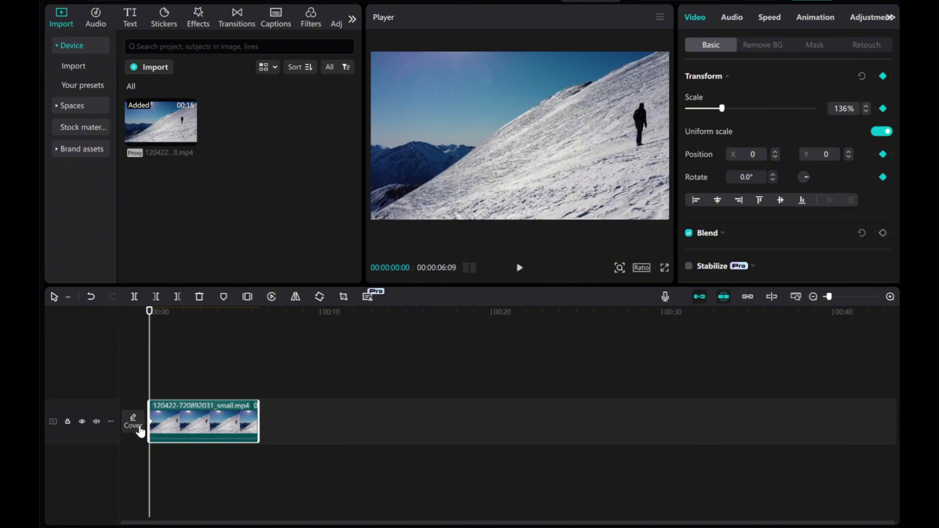
At the clip end, shift the zoomed frame to Position X 696, then replay the pan
{"action": "left_click_drag", "start_coordinate": [148, 384], "coordinate": [258, 384]}
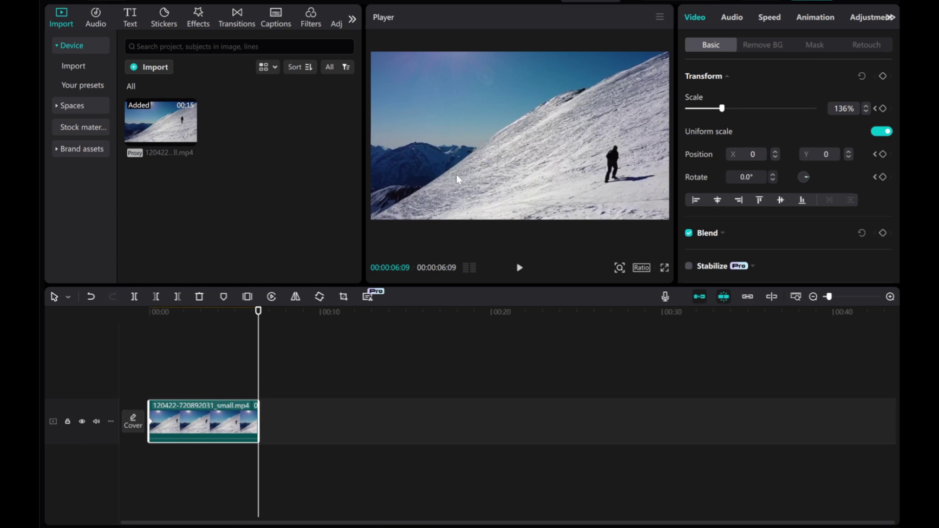
{"action": "left_click_drag", "start_coordinate": [456, 176], "coordinate": [508, 177]}
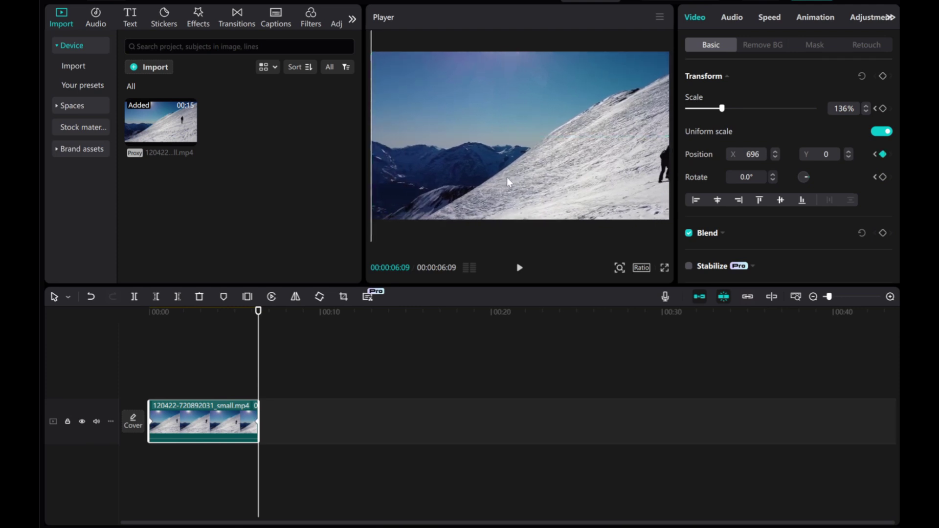
{"action": "left_click_drag", "start_coordinate": [255, 377], "coordinate": [144, 377]}
{"action": "left_click", "coordinate": [517, 268]}
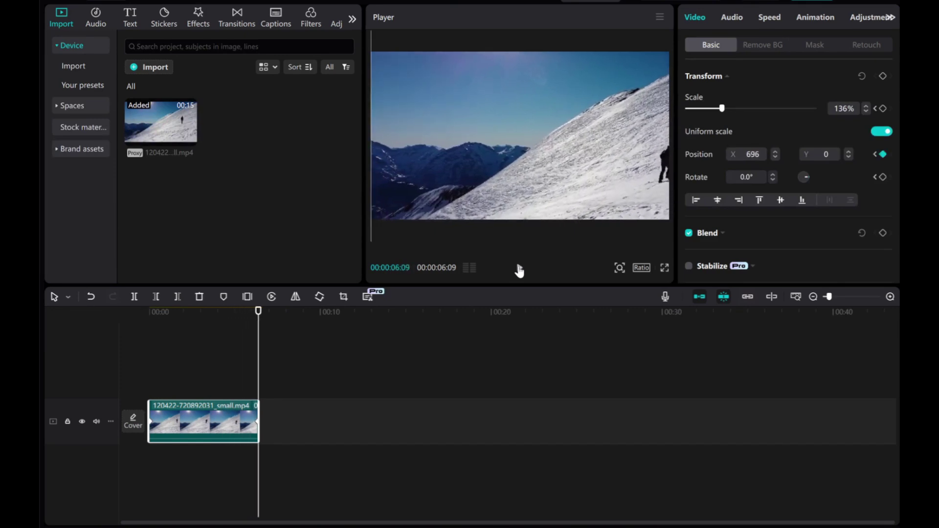
{"action": "left_click", "coordinate": [141, 376]}
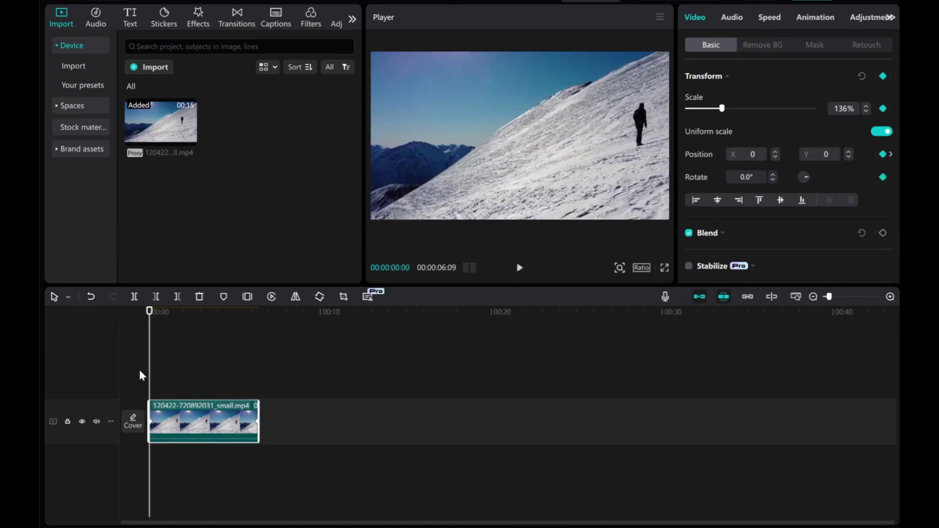
Search the video effects for 'shake' to find Camera Shake
{"action": "left_click", "coordinate": [201, 13]}
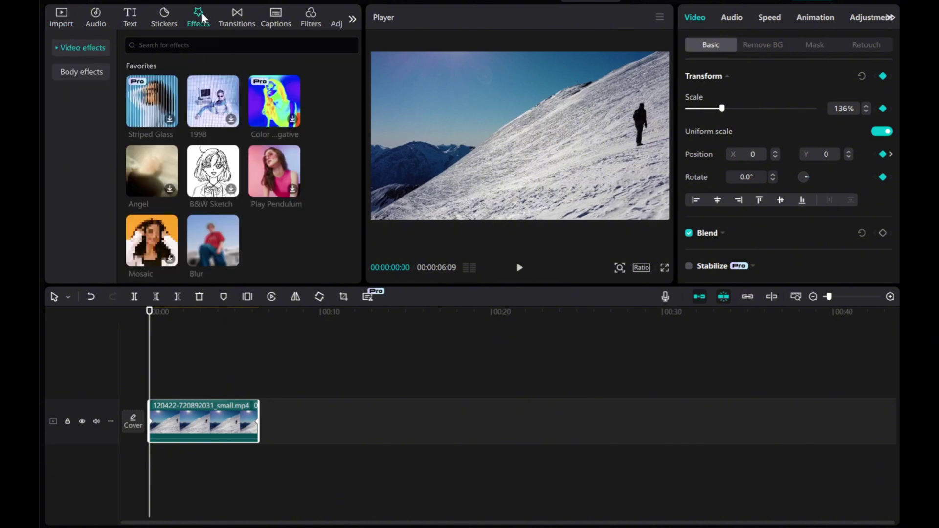
{"action": "left_click", "coordinate": [169, 45]}
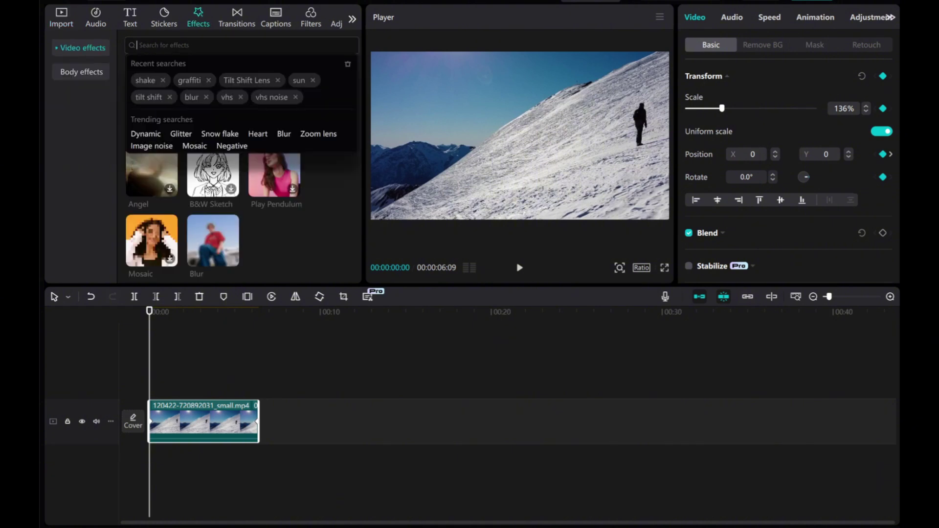
{"action": "left_click", "coordinate": [141, 79]}
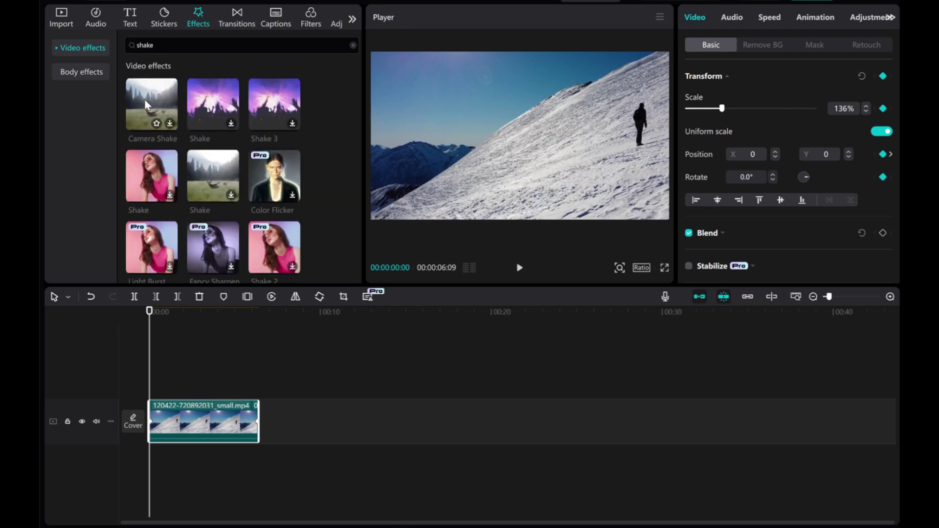
Drop the Camera Shake effect across the clip and preview it
{"action": "mouse_move", "coordinate": [144, 99]}
{"action": "left_mouse_down"}
{"action": "mouse_move", "coordinate": [156, 377]}
{"action": "mouse_move", "coordinate": [170, 417]}
{"action": "left_mouse_up"}
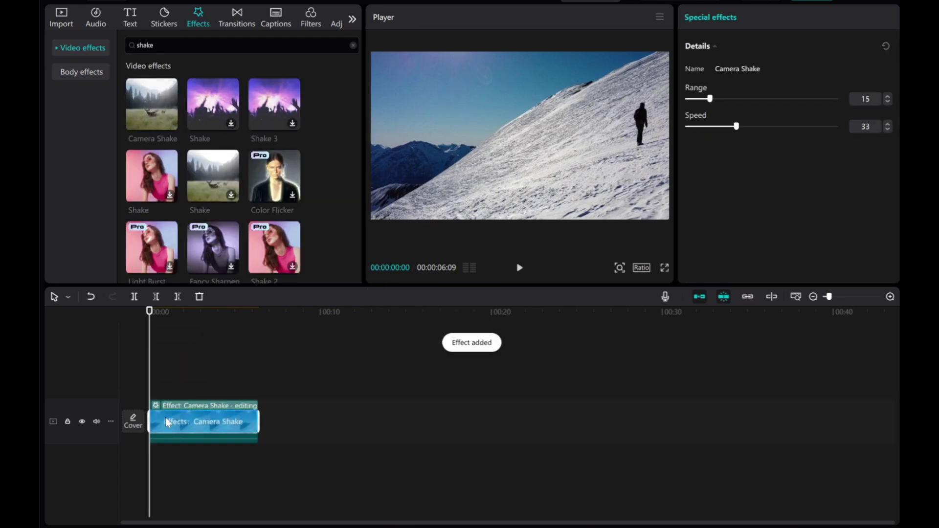
{"action": "left_click", "coordinate": [516, 271]}
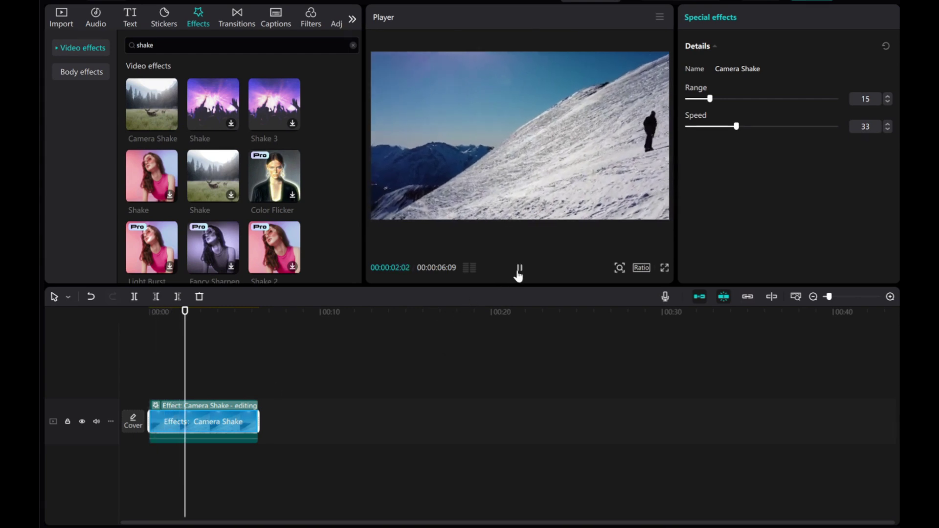
{"action": "left_click", "coordinate": [519, 271]}
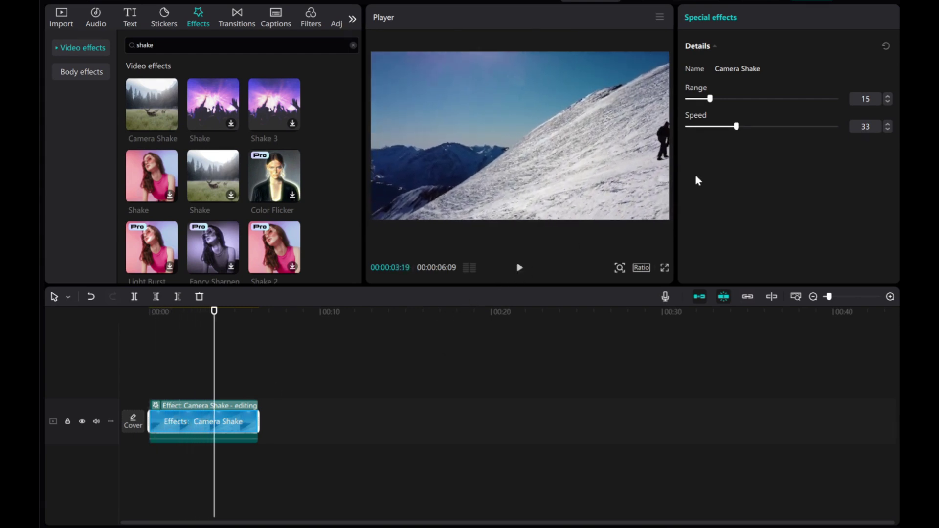
Lower the Camera Shake speed to 7 and replay the clip from the start
{"action": "left_click_drag", "start_coordinate": [737, 129], "coordinate": [697, 130]}
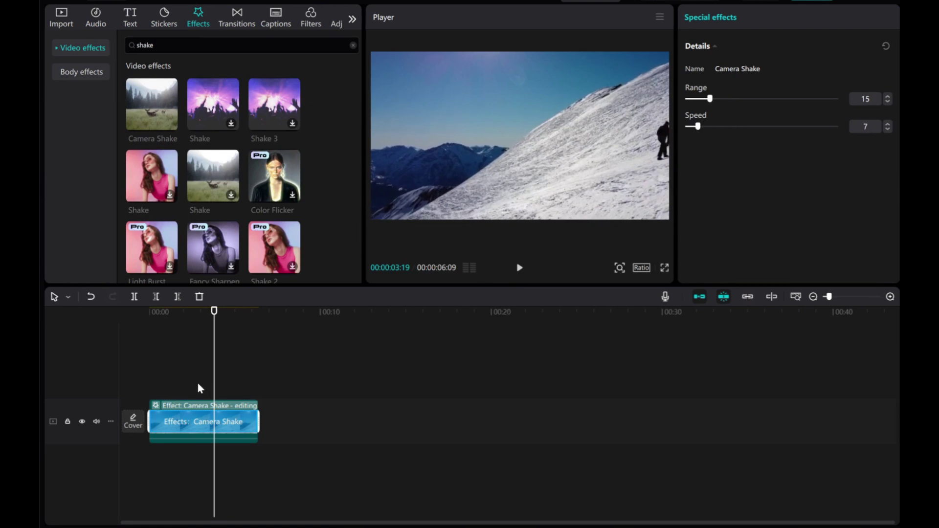
{"action": "left_click_drag", "start_coordinate": [215, 389], "coordinate": [152, 389]}
{"action": "left_click", "coordinate": [520, 268]}
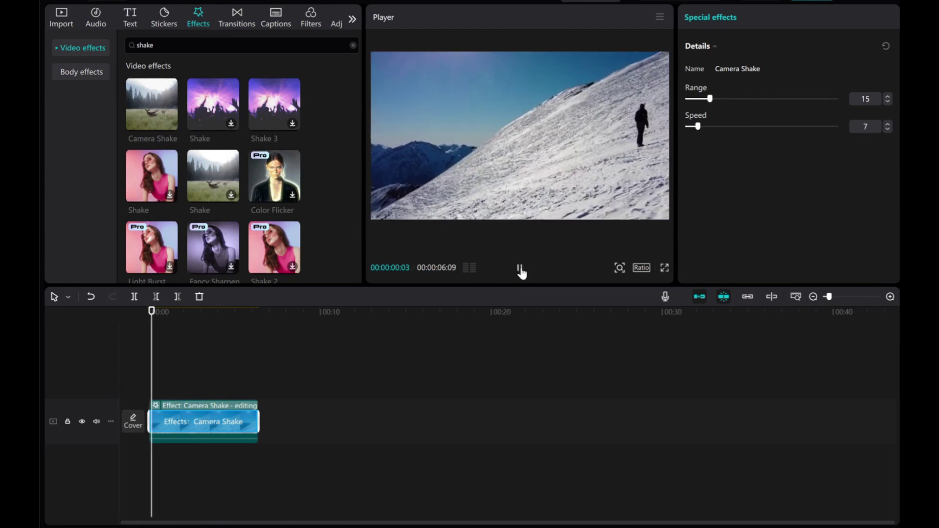